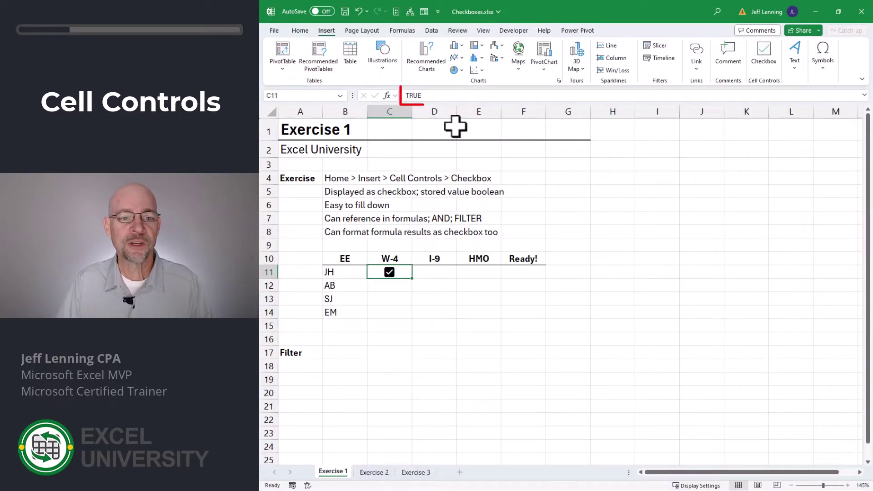
Copy the C11 checkbox down and across so checkboxes fill C11:E14.
click(389, 272)
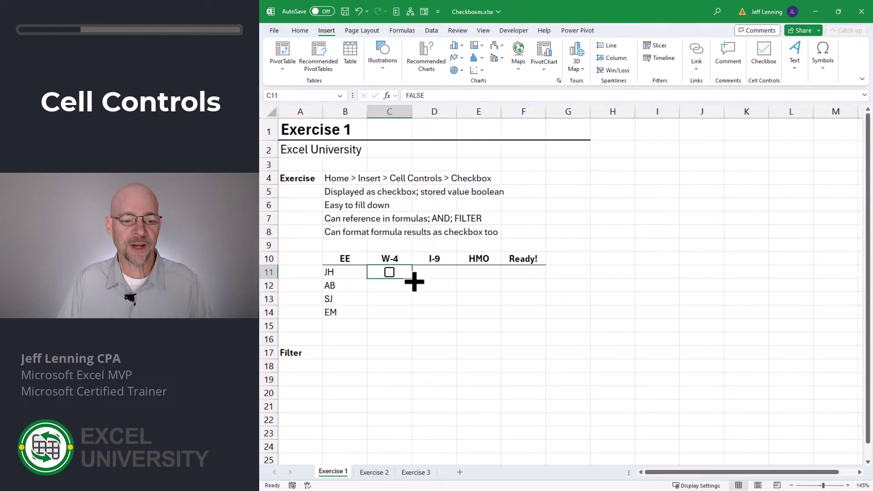
drag(413, 282, 489, 322)
click(434, 366)
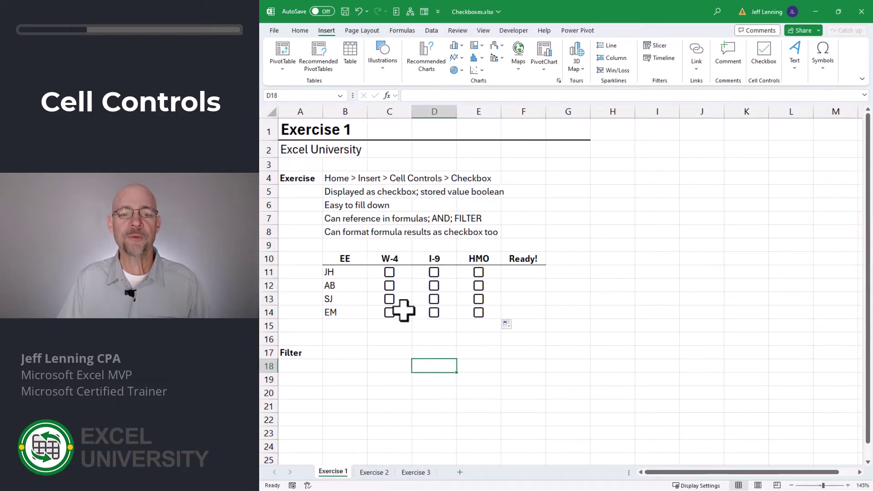
Tick the checkboxes in C11, D12, D13, E13 and E14.
click(389, 272)
click(433, 285)
click(434, 299)
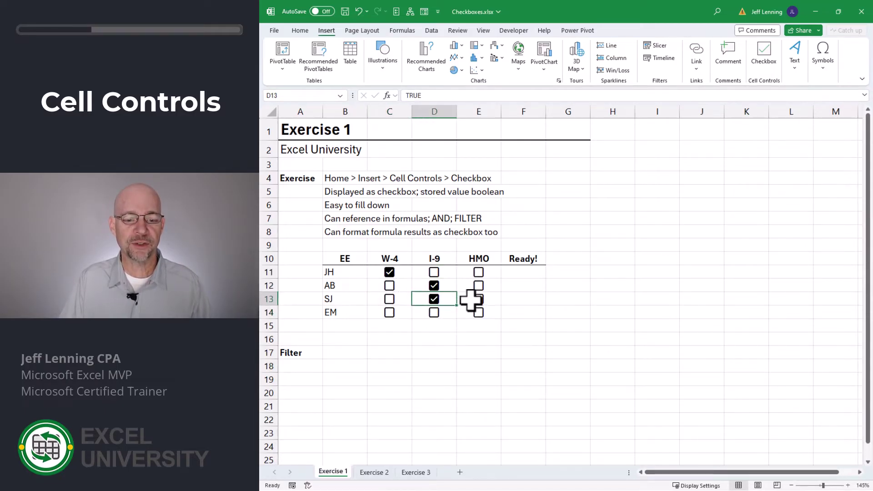
click(477, 299)
click(479, 313)
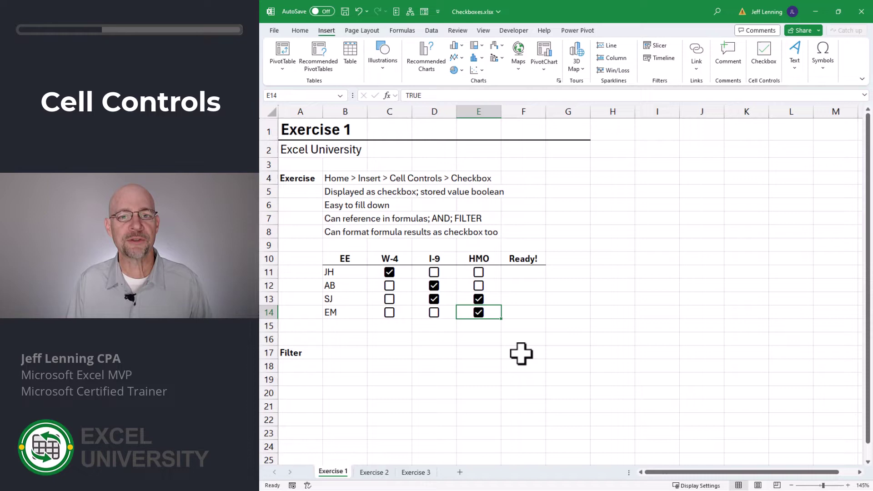
Enter =AND(C11:E11) in F11 and fill it down to F14.
key(Right)
key(Up)
key(Up)
key(Up)
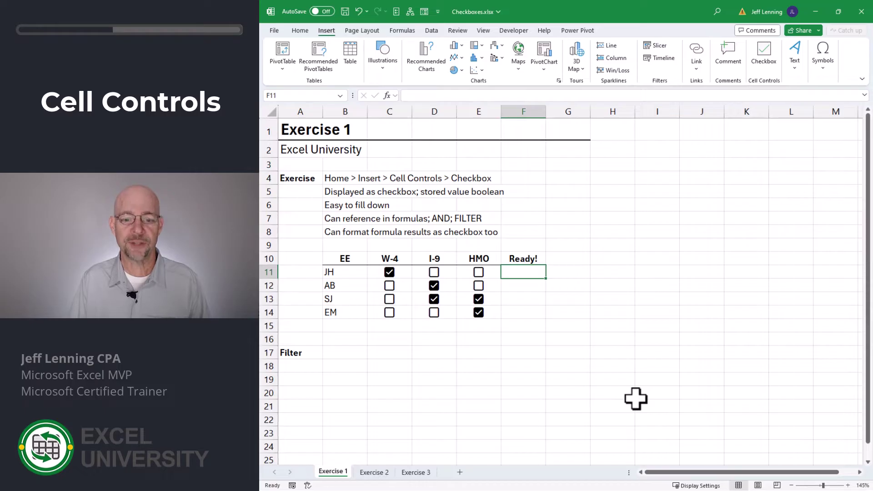
text(=and)
key(Tab)
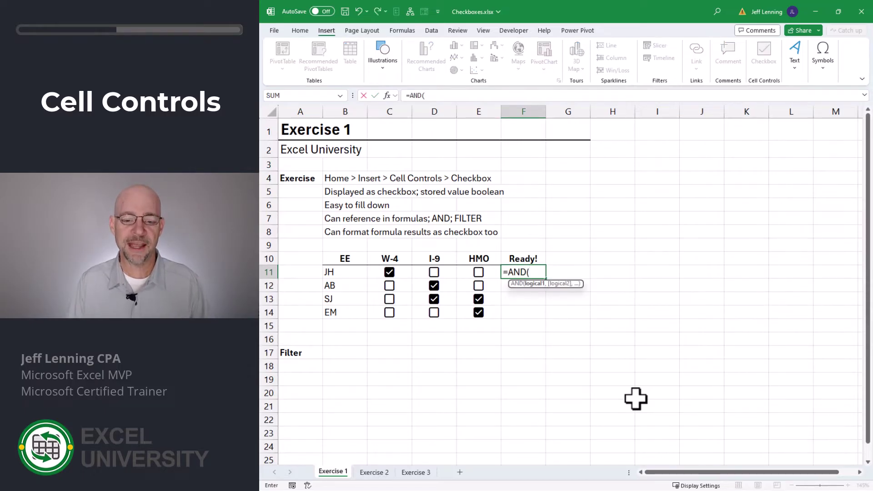
drag(389, 272, 478, 272)
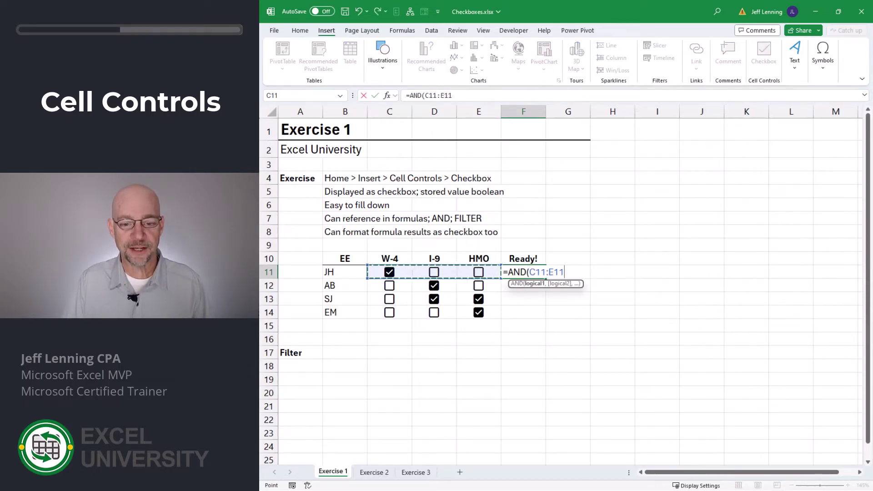
text())
key(Return)
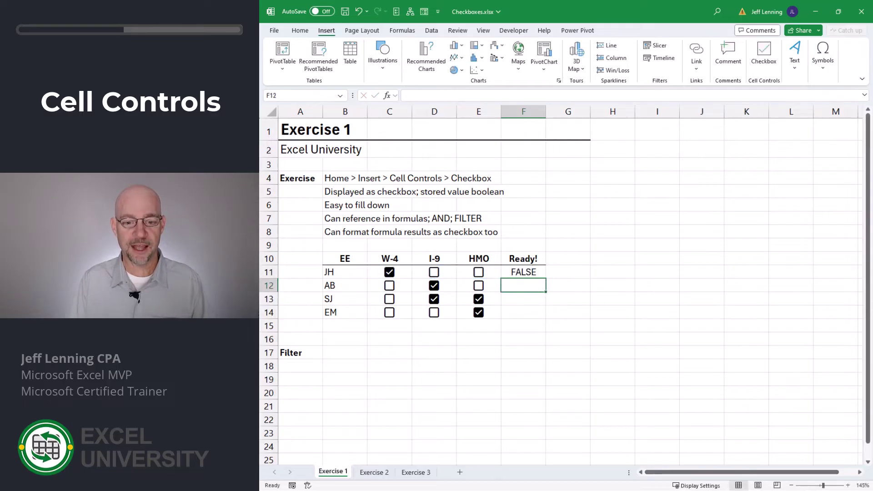
click(539, 271)
drag(549, 281, 548, 323)
Tick D11, E11 and C13 so the Ready! formula returns TRUE for rows 11 and 13.
click(444, 273)
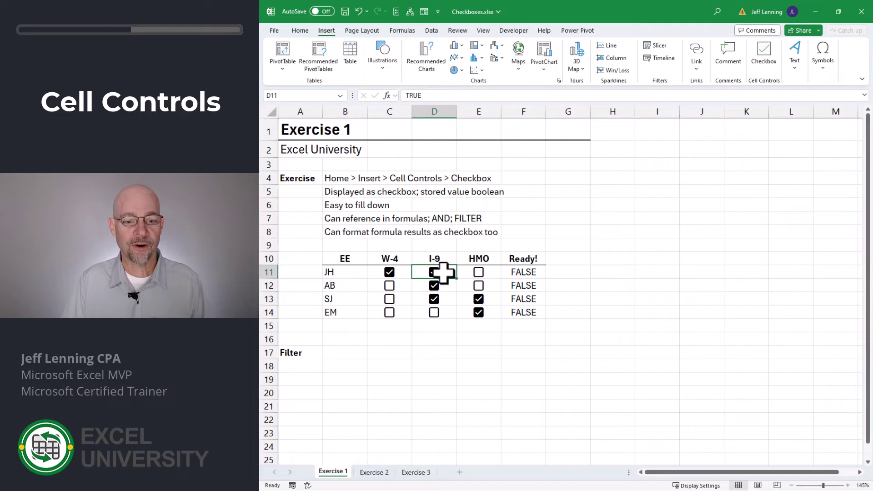
click(476, 273)
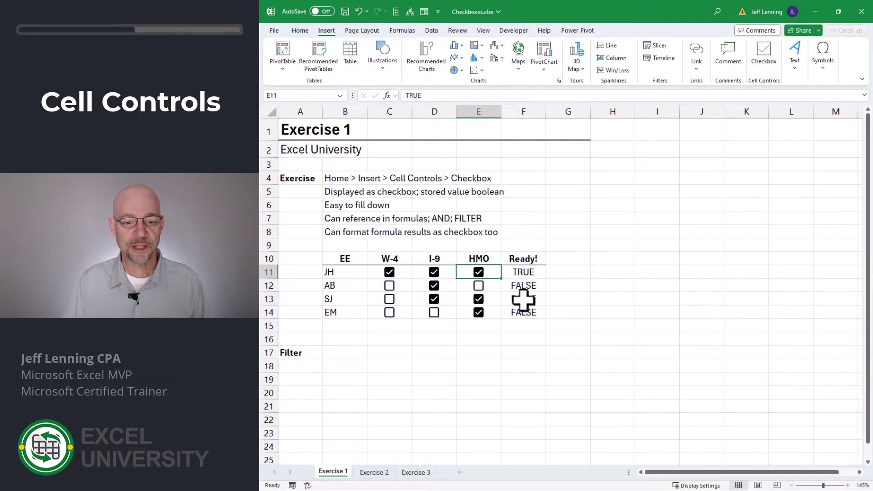
click(387, 301)
drag(523, 272, 523, 313)
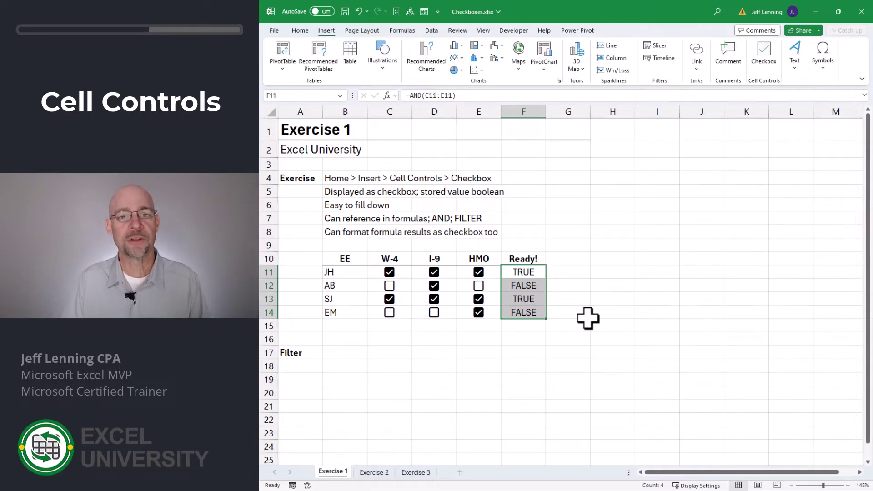
Format the Ready! results F11:F14 as checkboxes and review the AND formula in each cell.
click(768, 63)
click(616, 288)
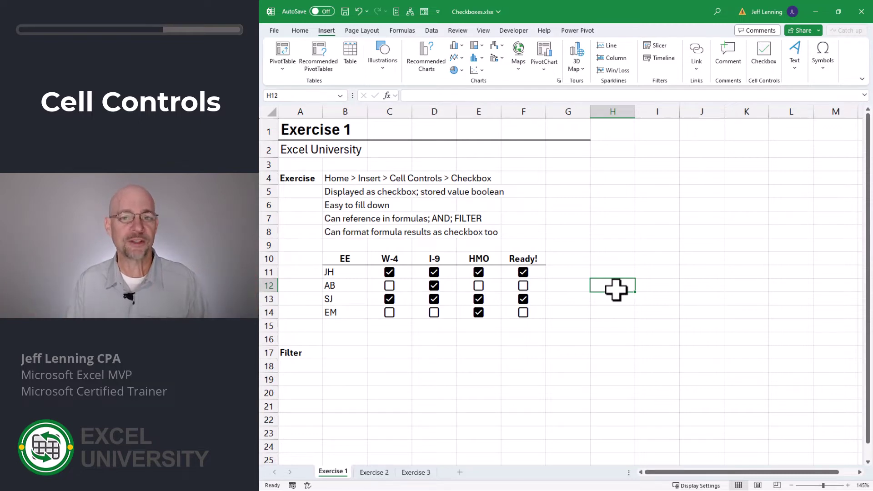
click(523, 273)
click(527, 288)
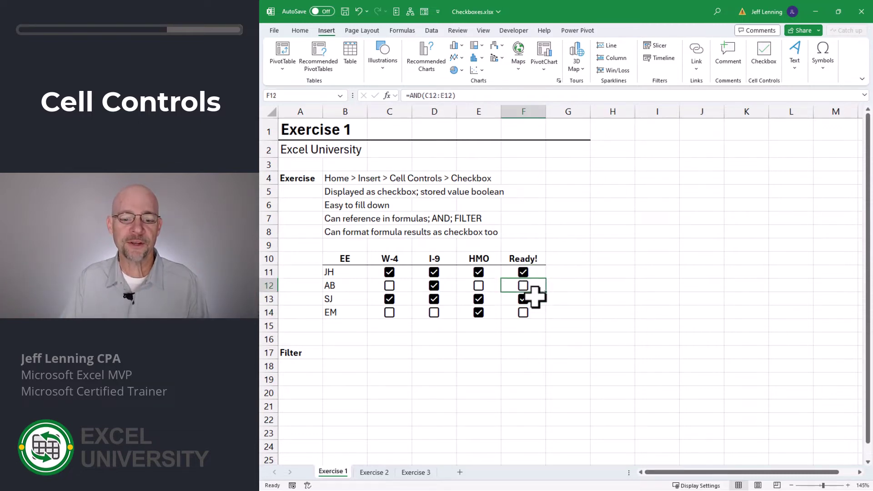
click(530, 300)
click(528, 312)
click(524, 299)
click(523, 286)
click(523, 273)
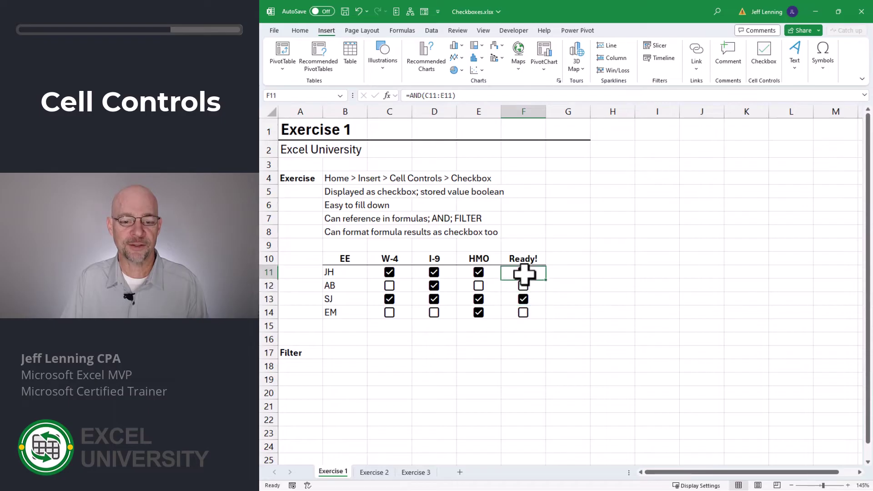
Untick and re-tick C11, D11 and E11 to test the F11 Ready! checkbox.
click(389, 272)
click(434, 273)
click(479, 272)
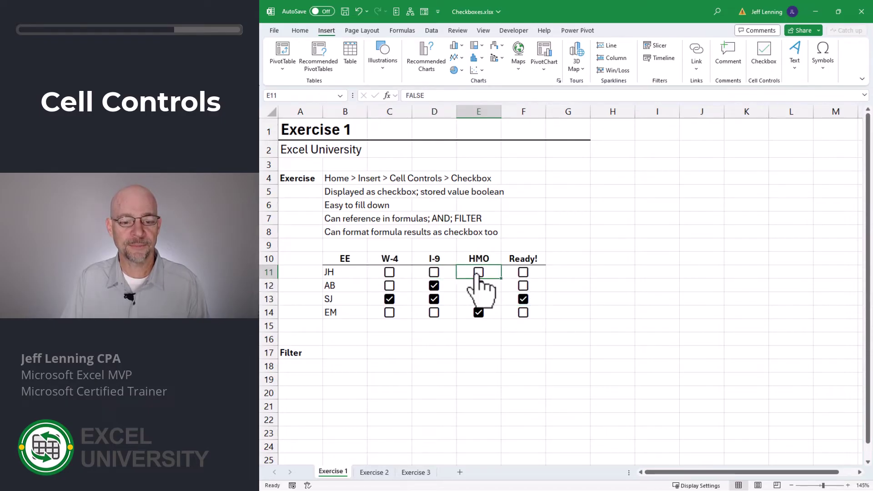
click(434, 272)
click(389, 272)
click(479, 272)
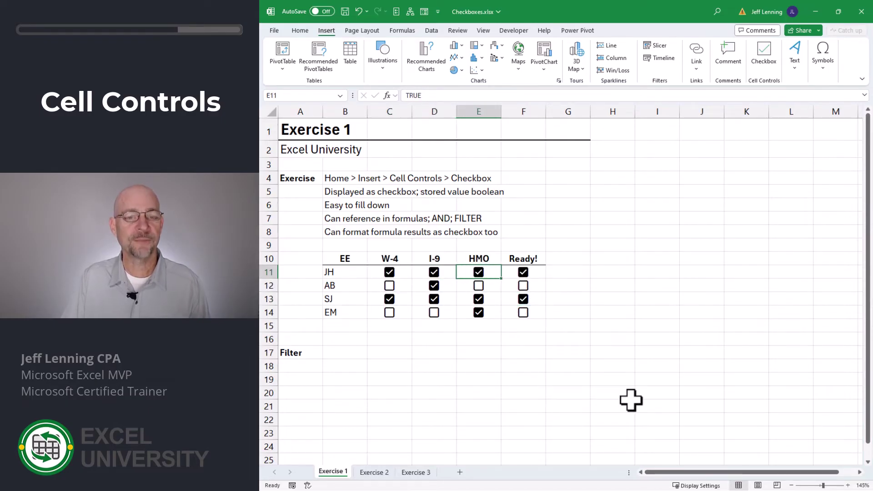
key(Left)
key(Left)
key(Left)
key(Down)
key(Down)
key(Down)
key(Down)
key(Down)
key(Down)
key(Down)
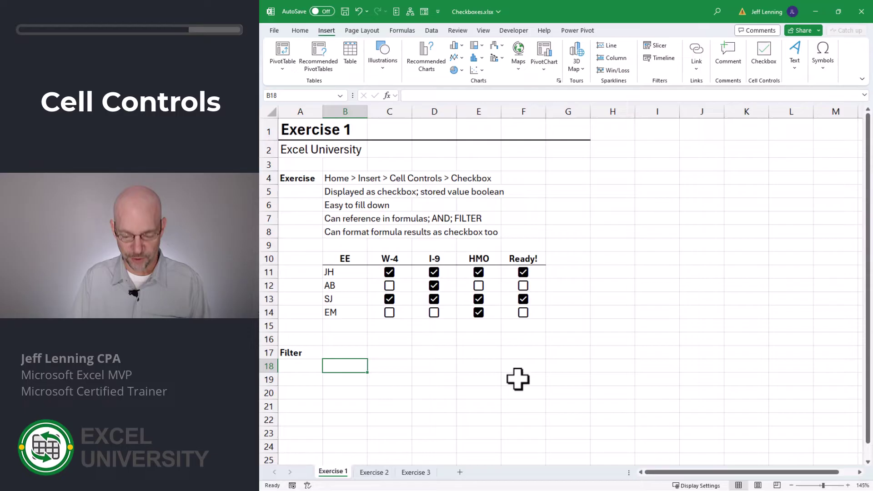
Enter =FILTER(B11:B14,F11:F14) in B18 to list the ready employees.
text(=FILTER()
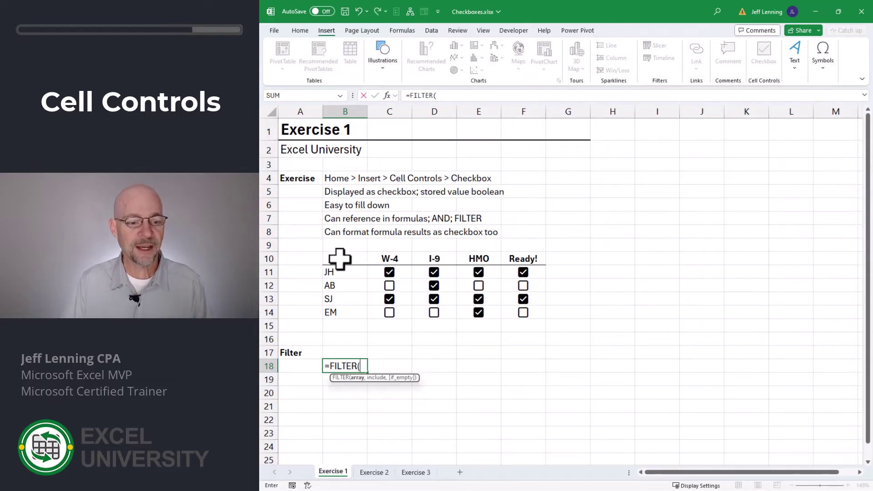
drag(339, 272, 353, 315)
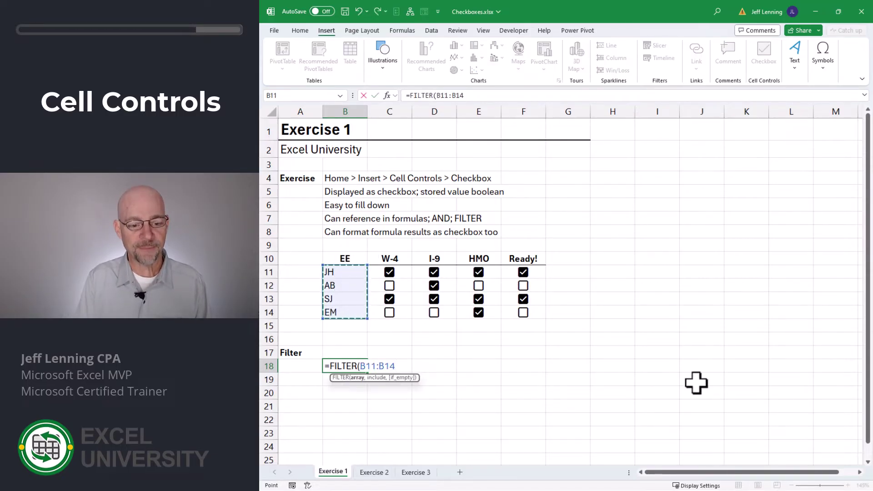
text(,)
drag(527, 272, 537, 311)
text())
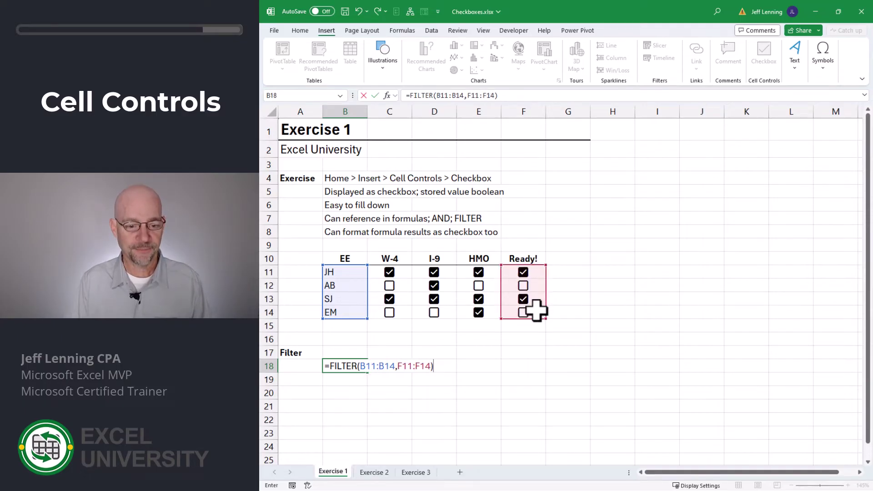
key(Return)
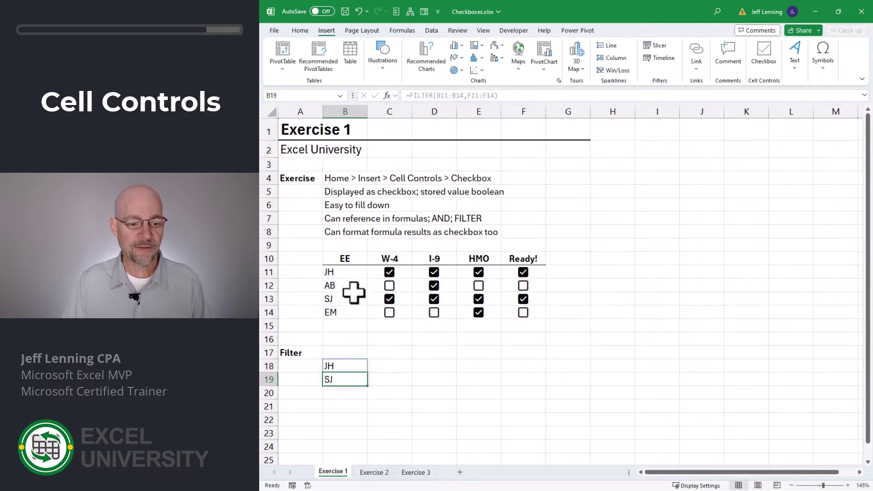
Tick AB's W-4 and HMO checkboxes in C12 and E12.
click(390, 285)
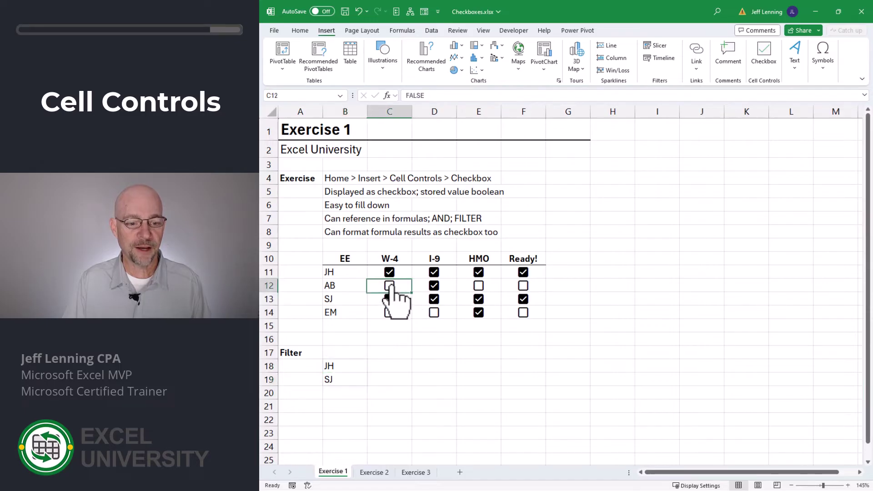
click(391, 285)
click(478, 286)
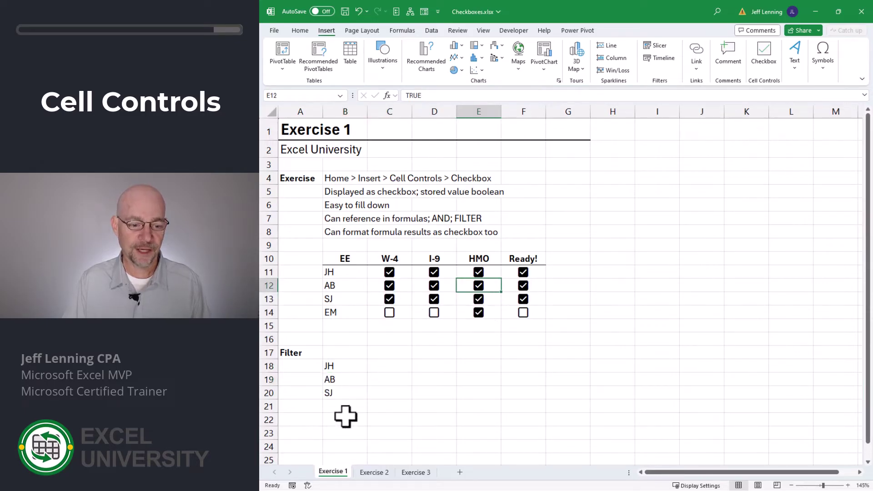
Change B18 to =FILTER(B11:B14,F11:F14=FALSE) so only not-ready employees are listed.
key(Left)
key(Left)
key(Left)
key(Down)
key(Down)
key(Down)
key(Down)
key(Down)
key(Down)
key(F2)
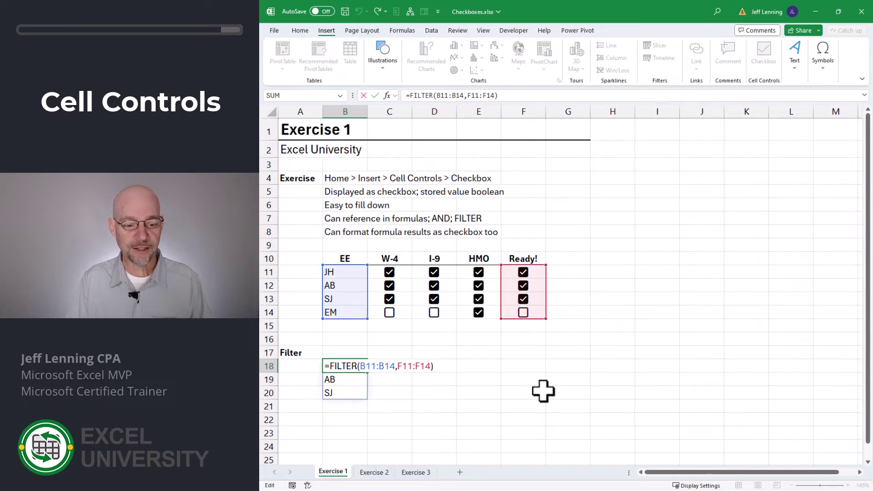
key(Left)
text(=)
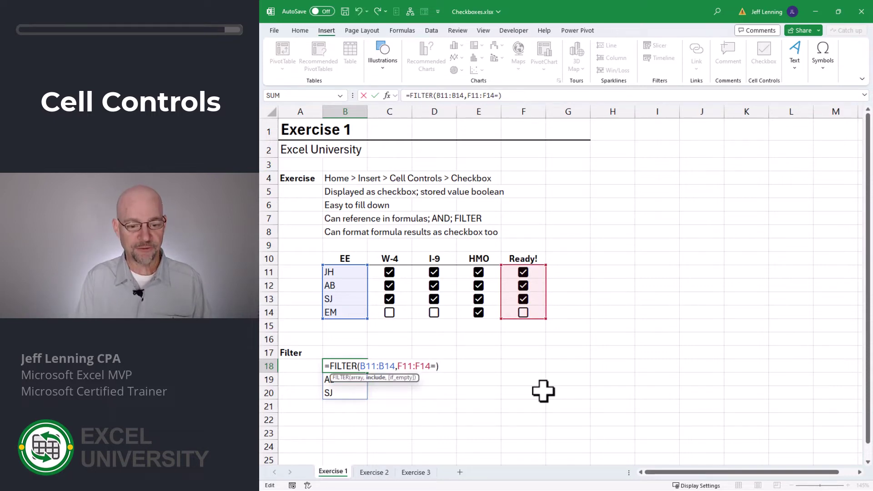
text(fal)
key(Return)
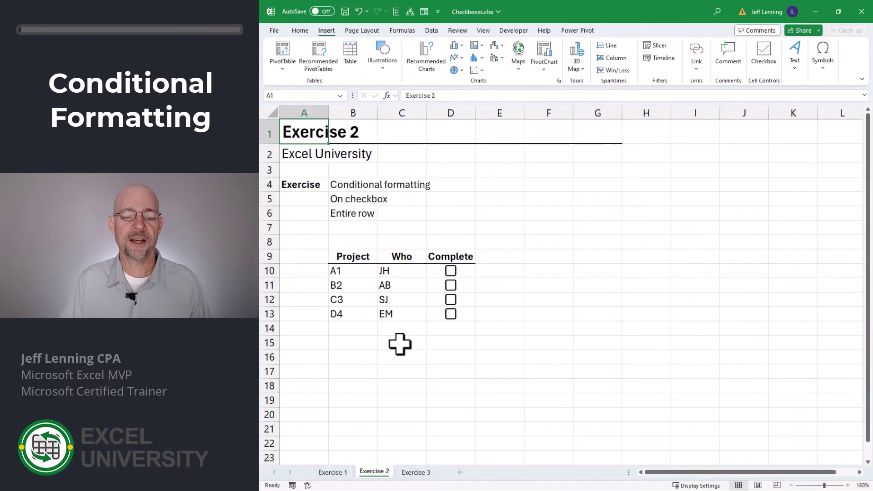
Tick and untick several Complete checkboxes in D10:D13 to try them out.
click(451, 271)
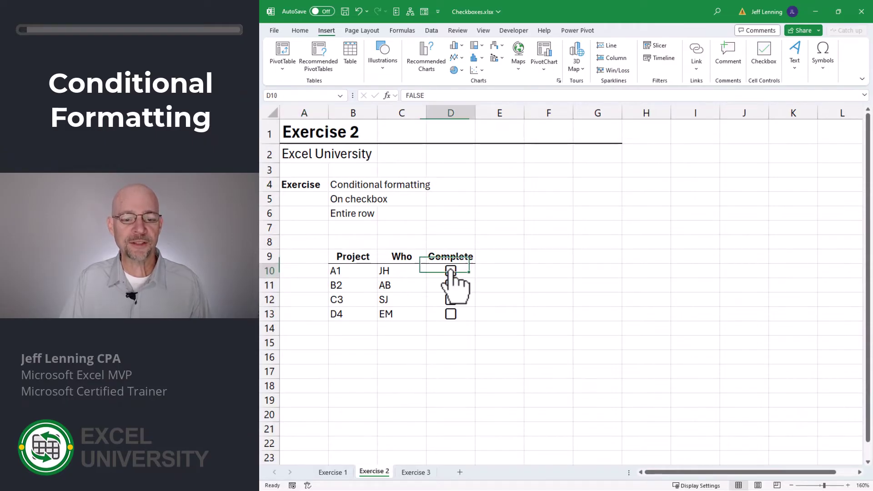
click(451, 286)
click(451, 300)
click(451, 314)
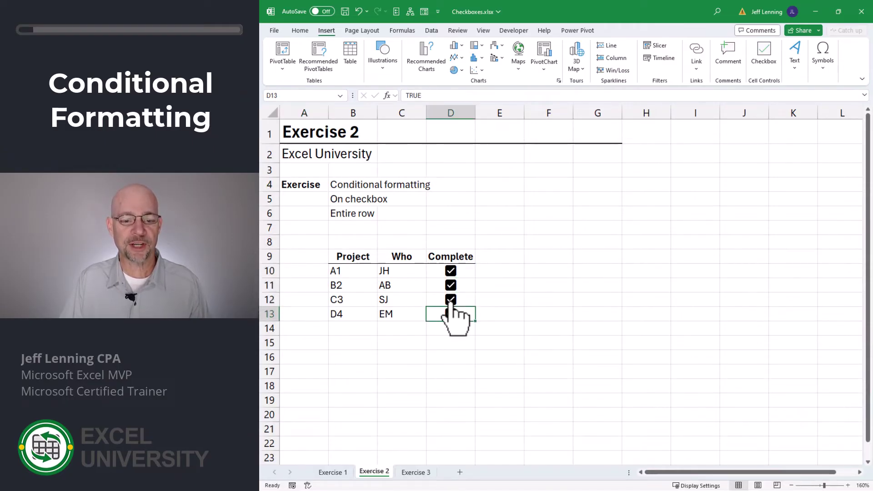
click(451, 300)
click(451, 285)
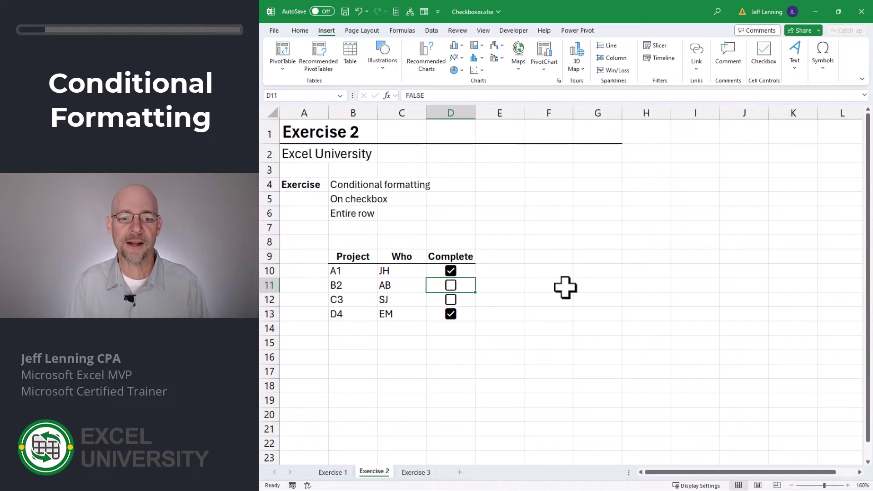
Add an Equal To TRUE rule on D10:D13 with Green Fill with Dark Green Text.
key(Up)
drag(463, 270, 462, 312)
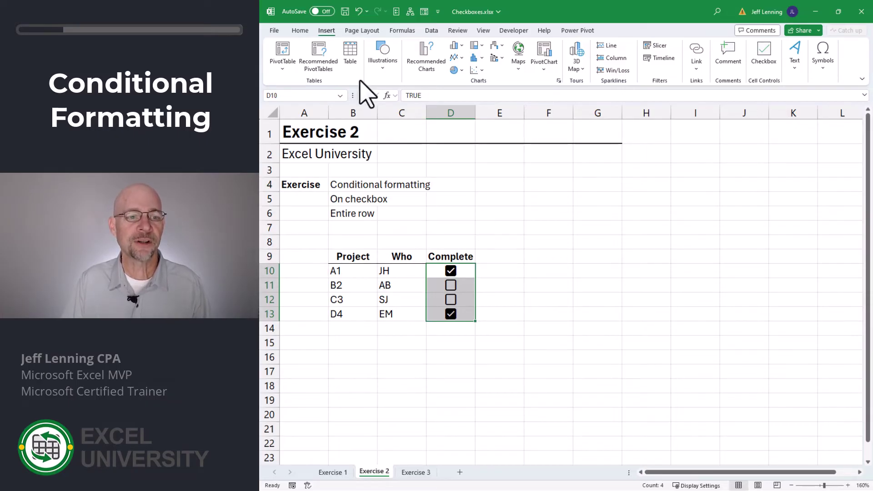
click(300, 31)
click(647, 45)
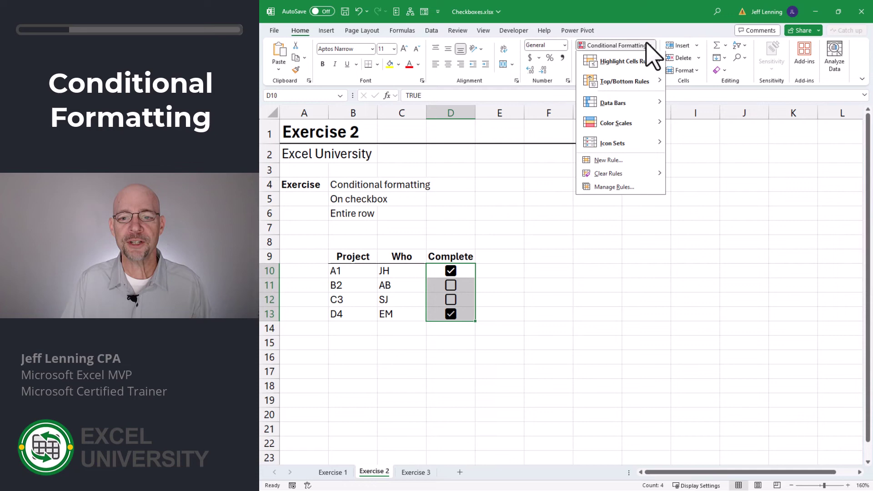
mouse_move(651, 64)
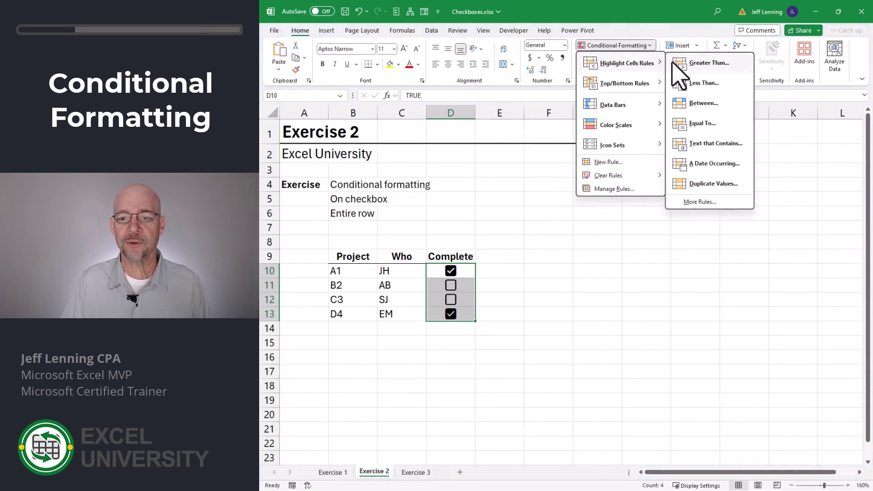
click(703, 124)
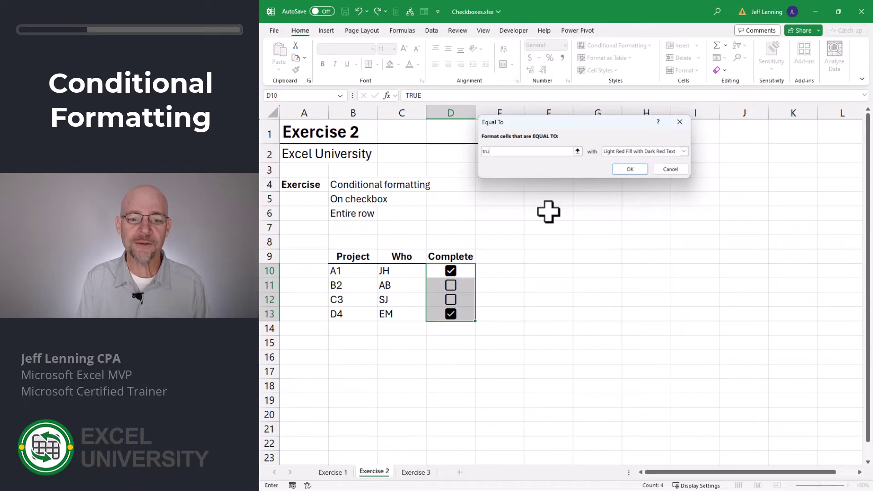
text(false)
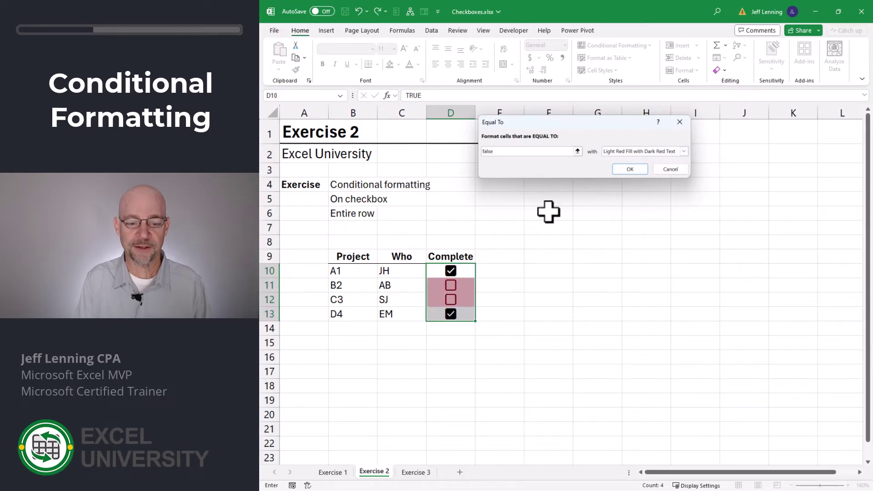
key(BackSpace)
key(BackSpace)
key(BackSpace)
key(BackSpace)
text(true)
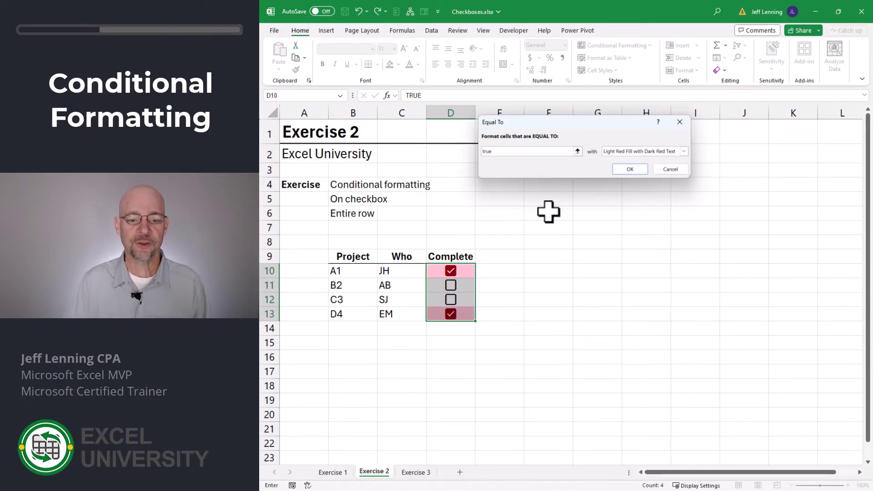
click(615, 151)
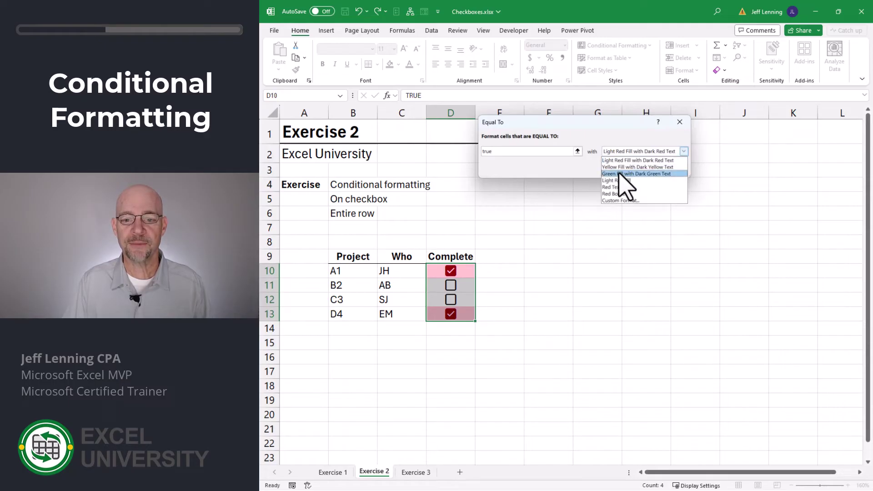
click(620, 174)
click(630, 167)
Toggle the Complete checkboxes to test the green highlight on ticked cells.
click(451, 314)
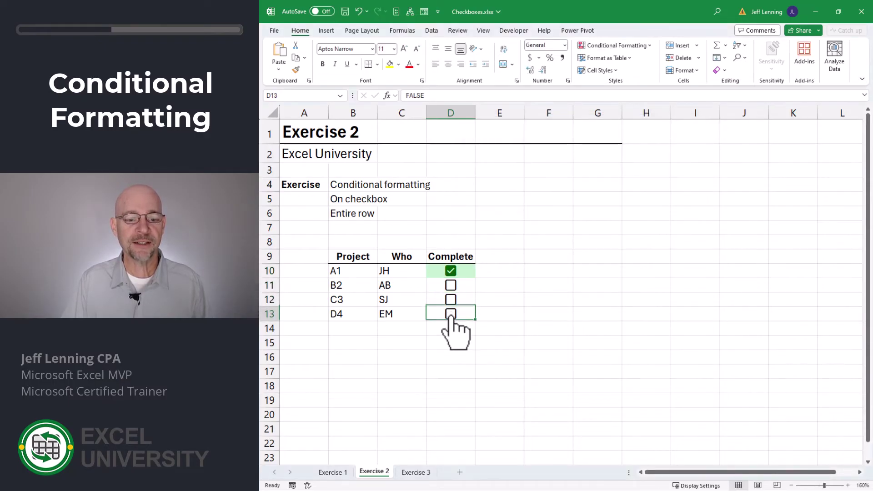
click(451, 314)
click(450, 299)
click(451, 314)
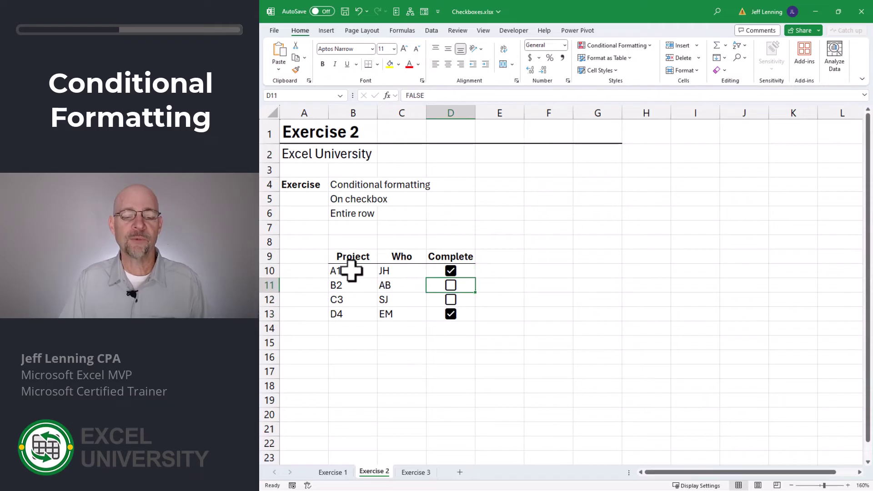
drag(349, 271, 464, 312)
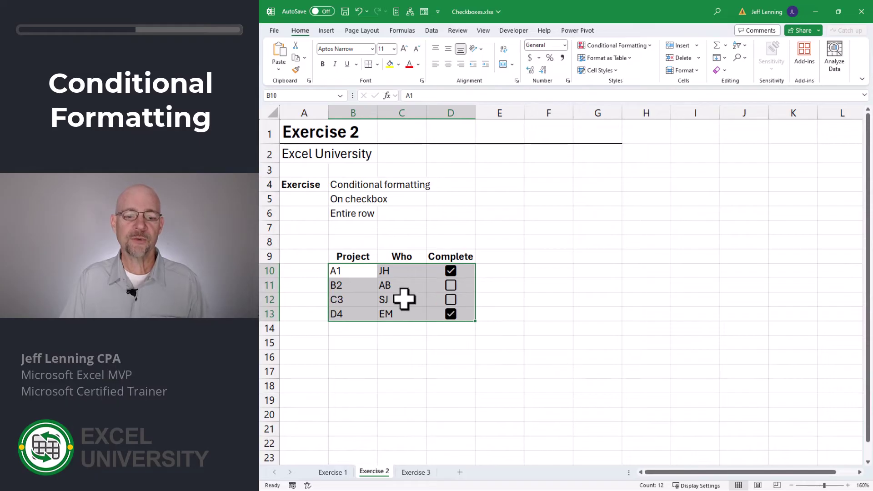
Create a new formula-based conditional formatting rule on B10:D13 using =$D10.
click(608, 45)
click(614, 162)
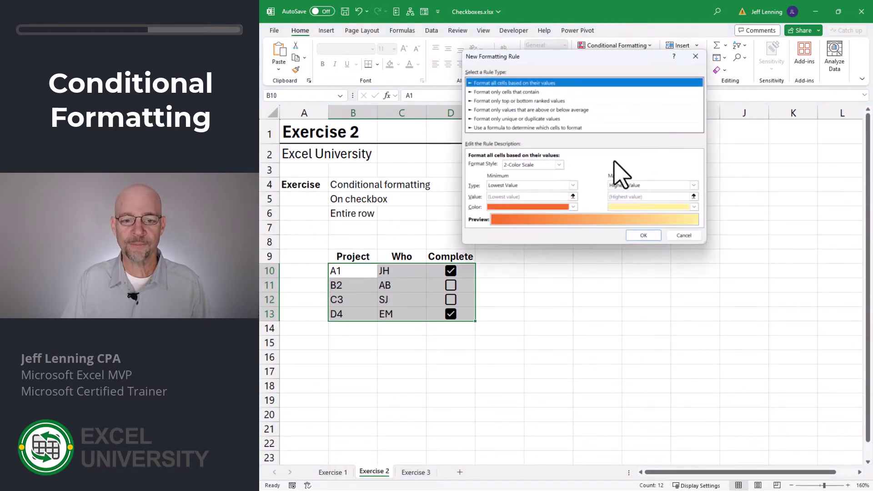
click(548, 128)
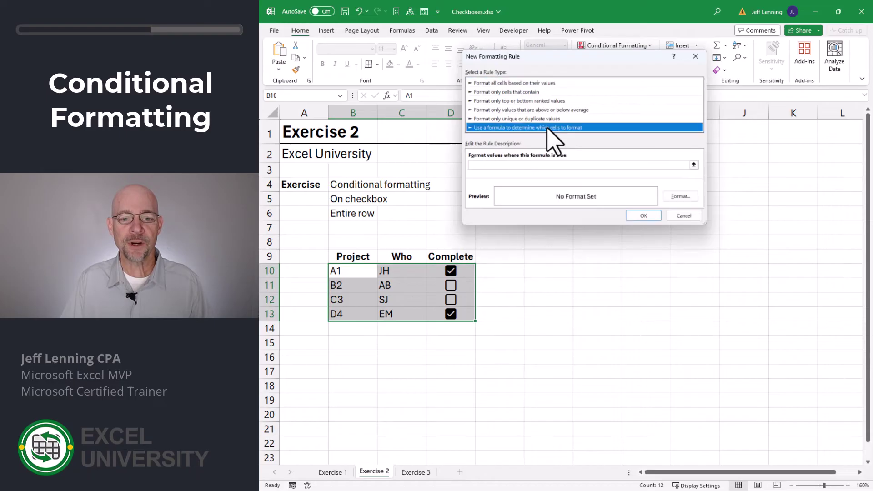
click(544, 164)
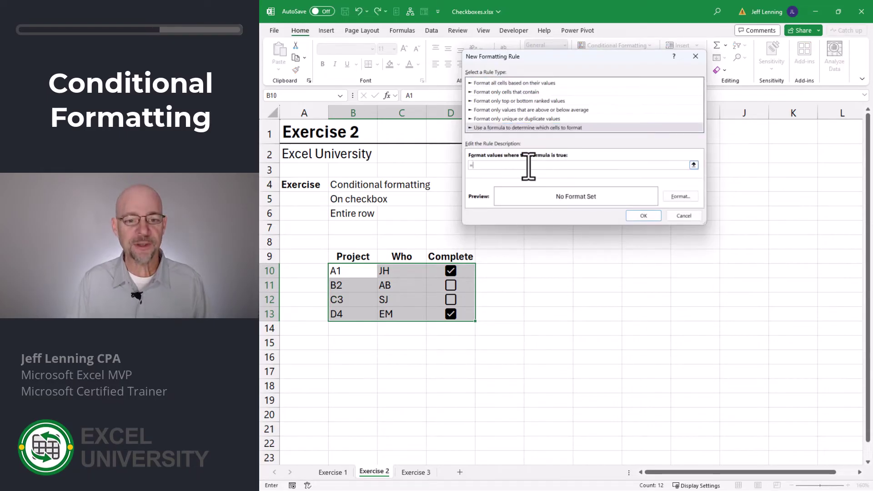
text(=)
click(465, 270)
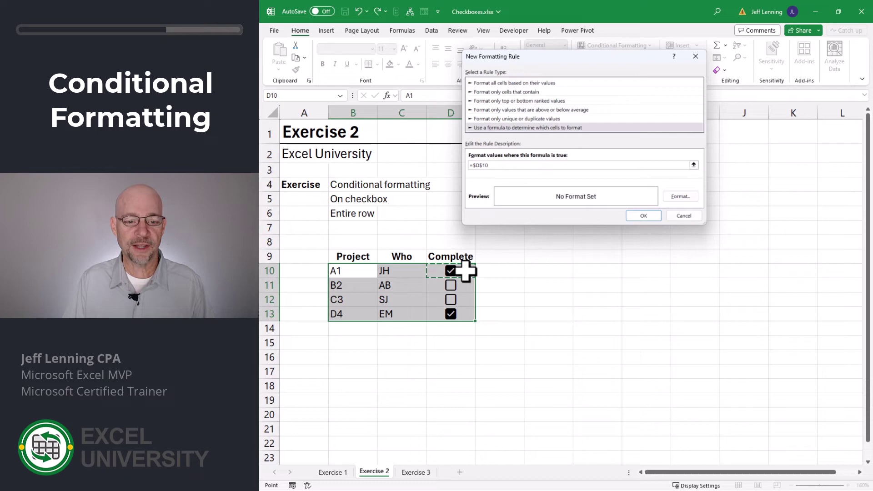
click(483, 165)
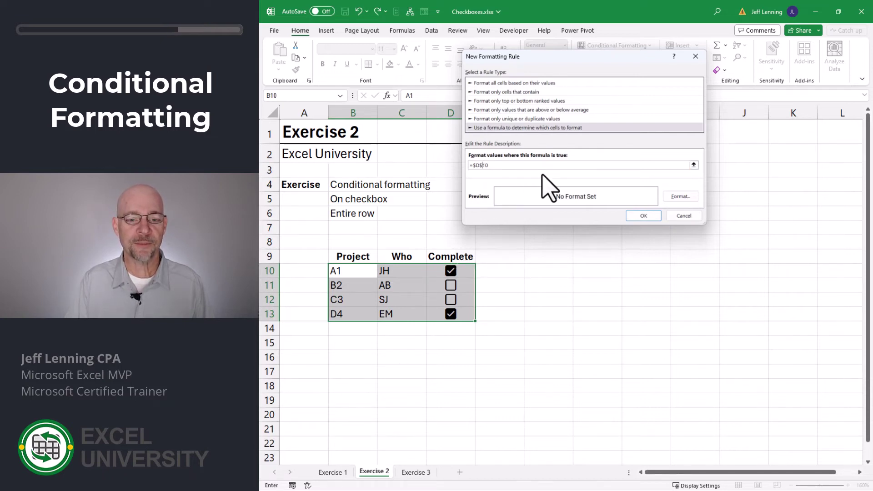
Give the =$D10 rule a light green fill and save it.
click(681, 197)
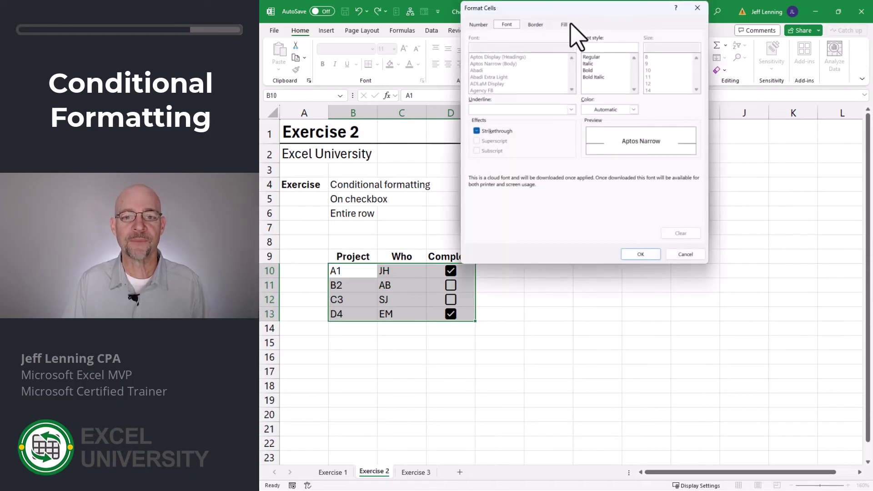
click(569, 25)
click(555, 70)
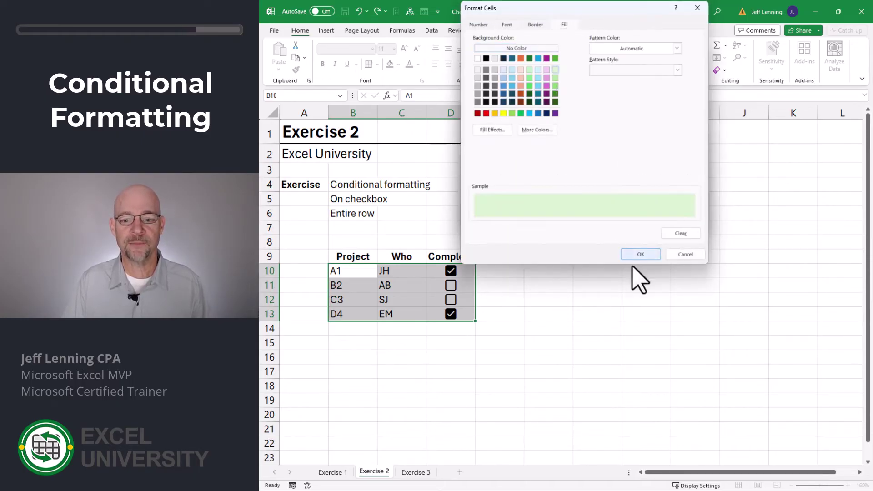
click(641, 254)
click(639, 216)
Toggle the Complete checkboxes to test the row shading, leaving project D4 complete.
click(450, 285)
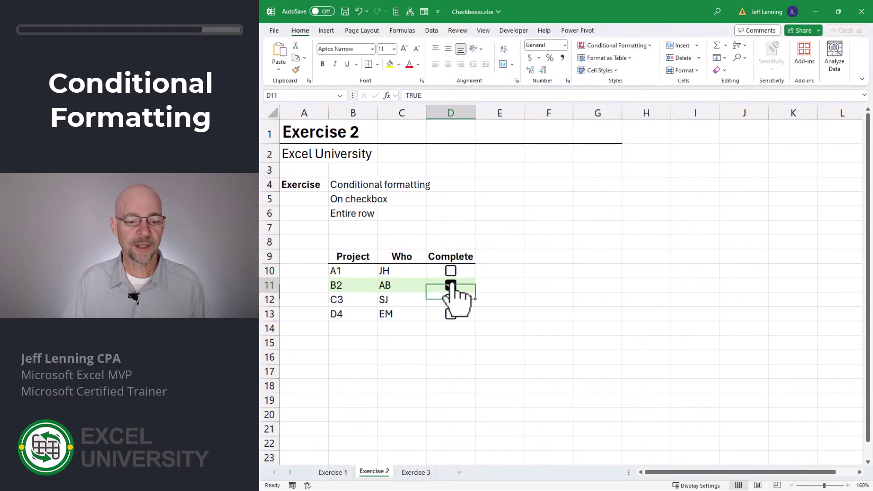
click(450, 285)
click(450, 285)
click(451, 314)
click(450, 314)
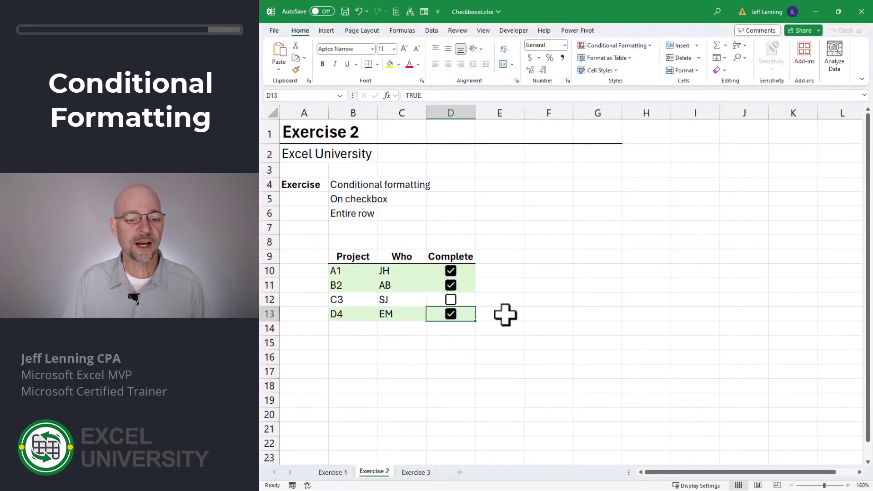
Tick Developer under Main Tabs in Excel Options' Customize Ribbon settings.
click(326, 30)
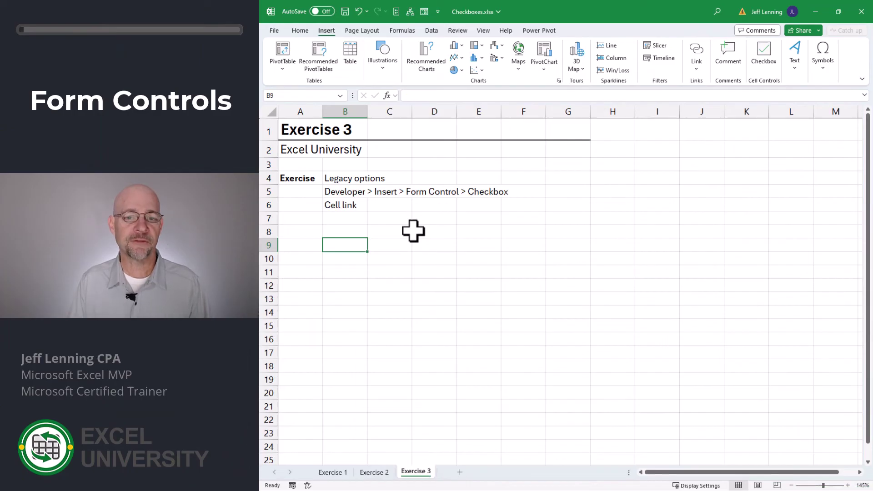
click(274, 31)
click(293, 473)
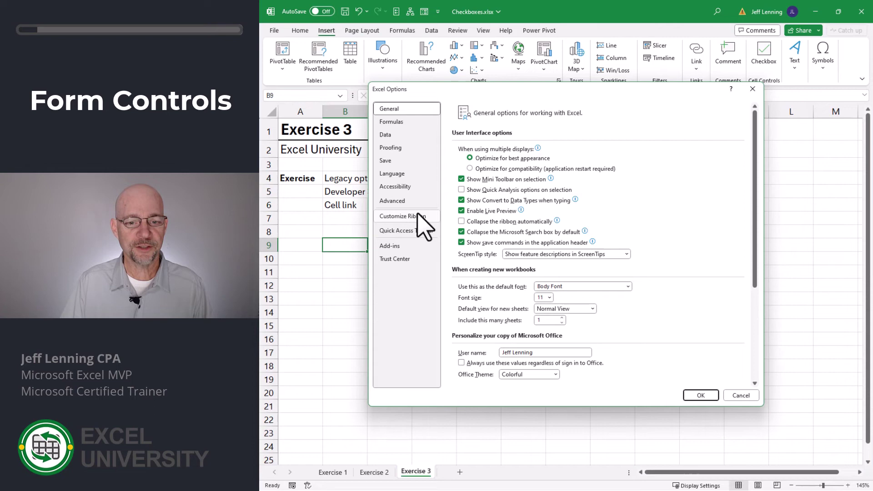
click(410, 216)
scroll(646, 282, down, 2)
click(630, 306)
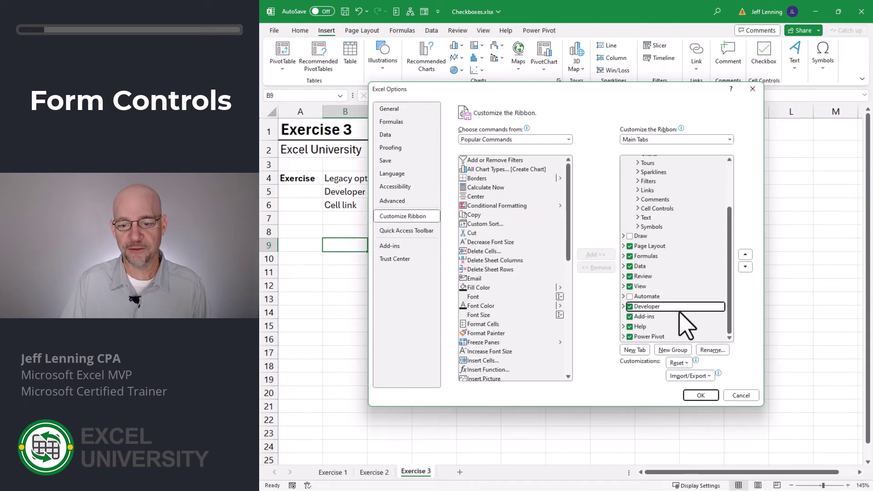
click(704, 398)
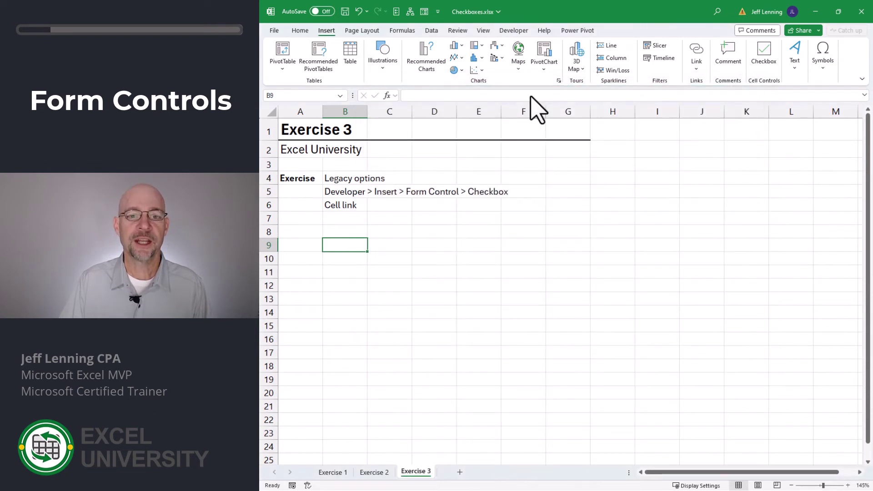
Insert a Form Controls Check Box from the Developer tab and drag it onto row 10 near column C.
click(514, 31)
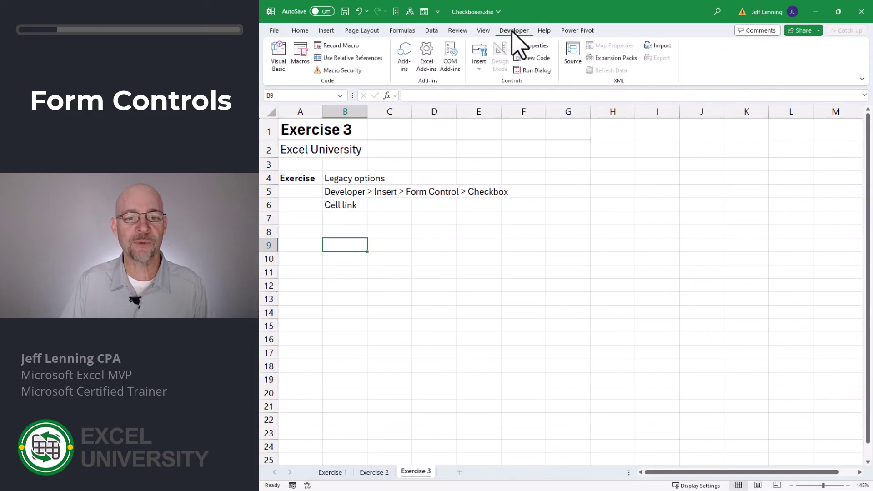
click(480, 69)
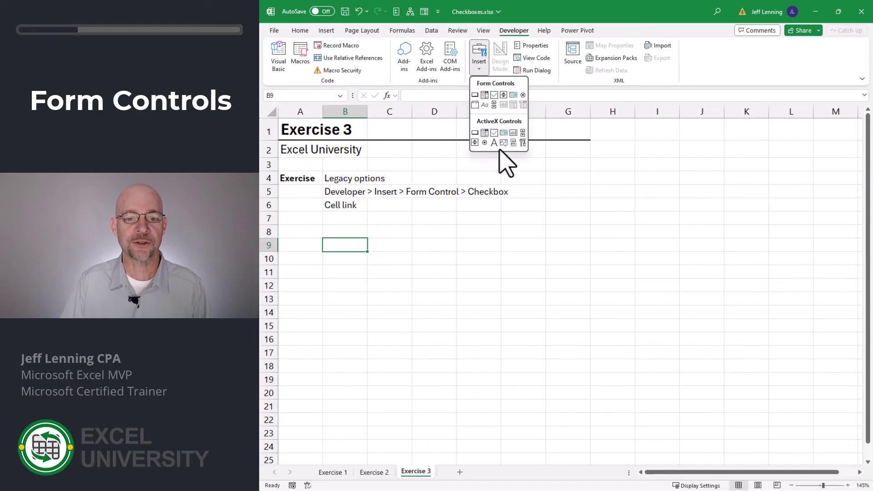
click(495, 95)
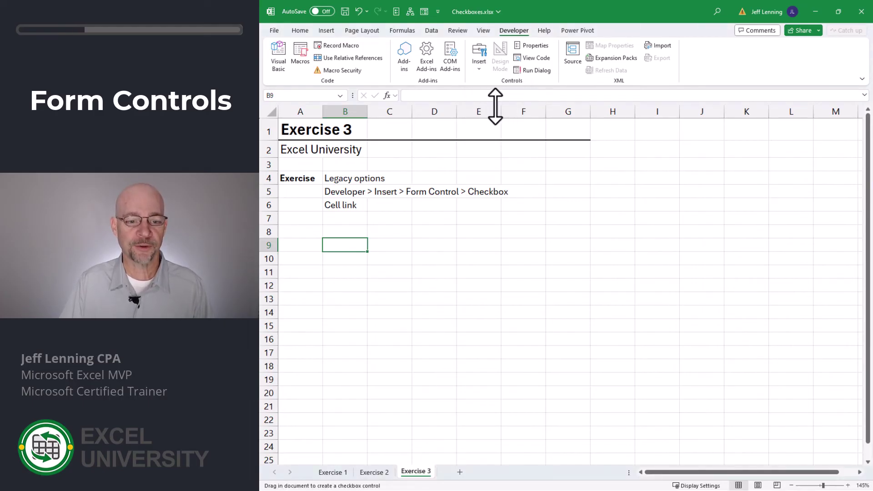
click(395, 246)
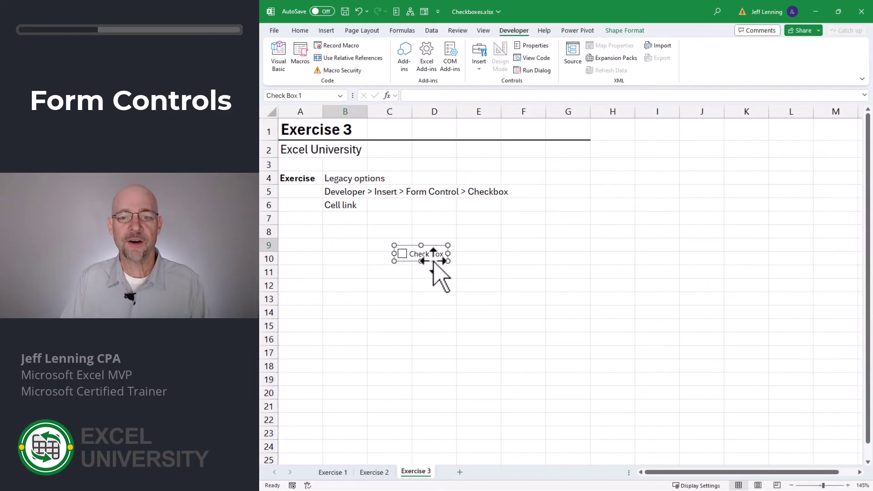
mouse_move(434, 262)
mouse_down()
mouse_move(414, 256)
mouse_move(466, 230)
mouse_move(544, 267)
mouse_move(486, 241)
mouse_move(417, 260)
mouse_move(419, 251)
mouse_move(424, 269)
mouse_up()
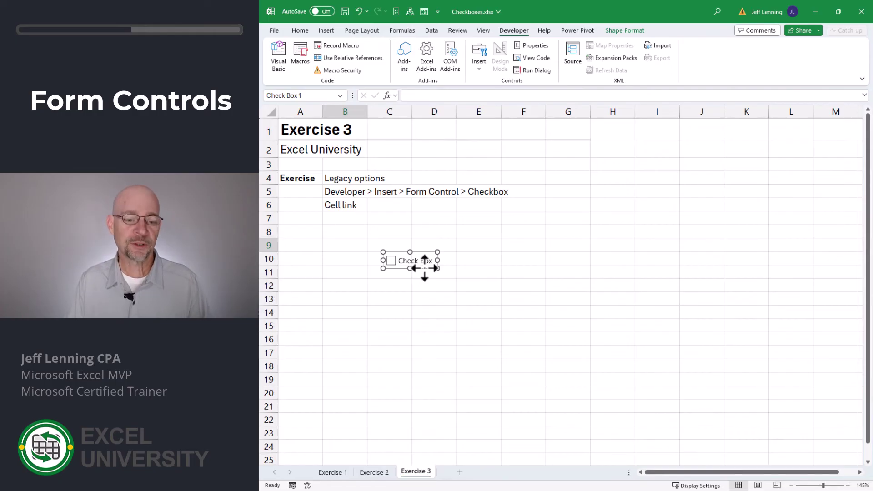
Set Check Box 1's cell link to $F$10 in Format Control, then verify F10's value.
click(435, 285)
click(391, 261)
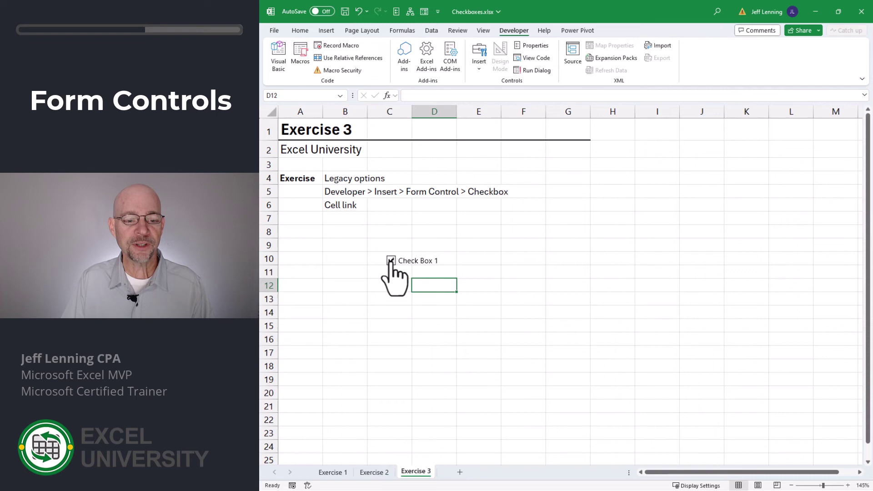
click(391, 262)
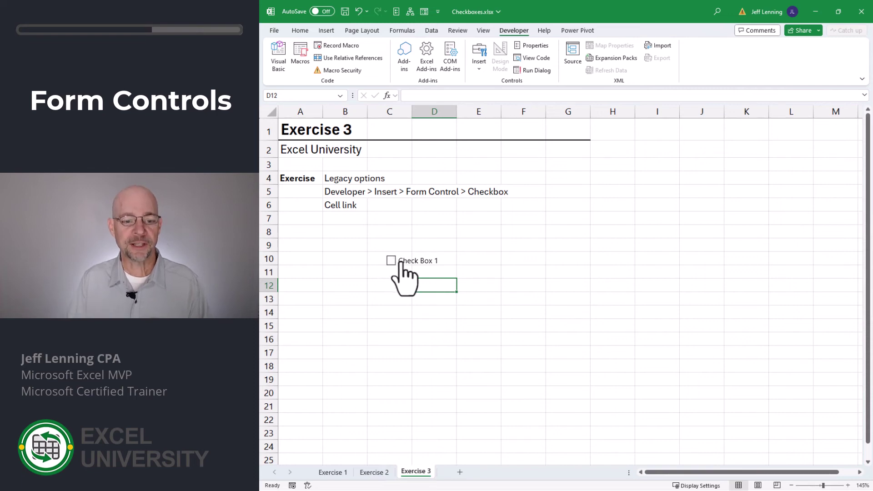
right_click(401, 261)
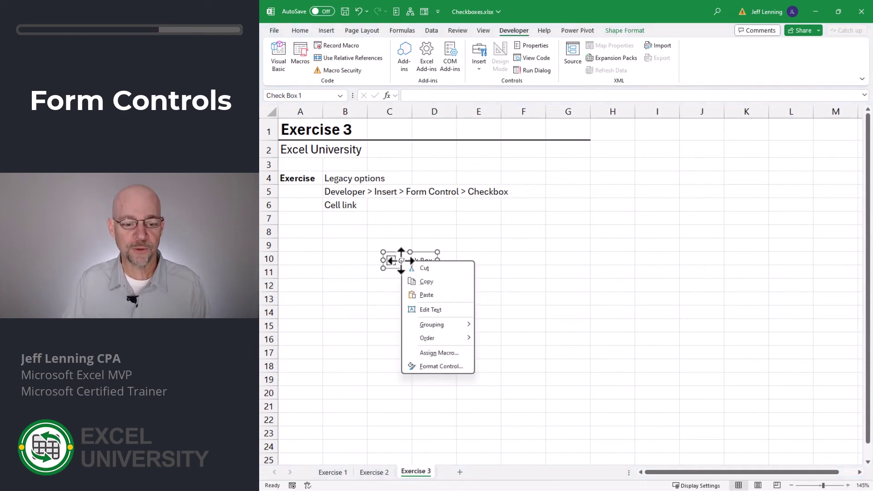
click(453, 367)
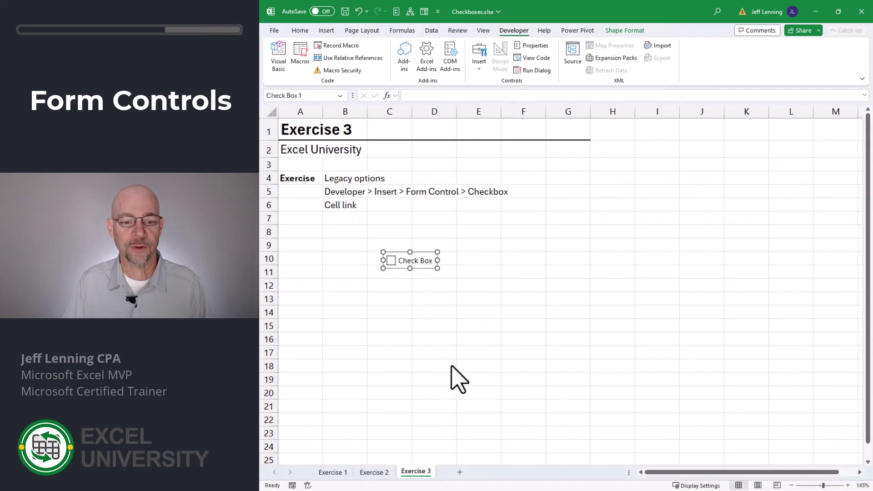
click(517, 99)
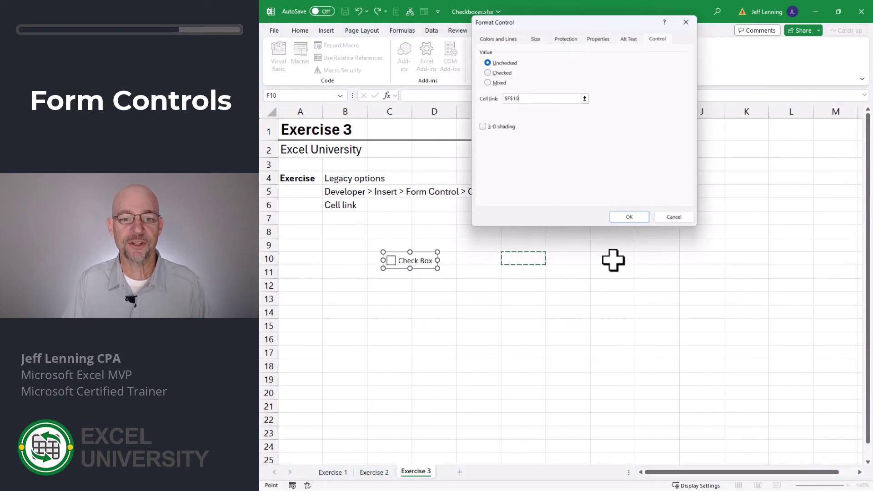
click(629, 218)
click(390, 285)
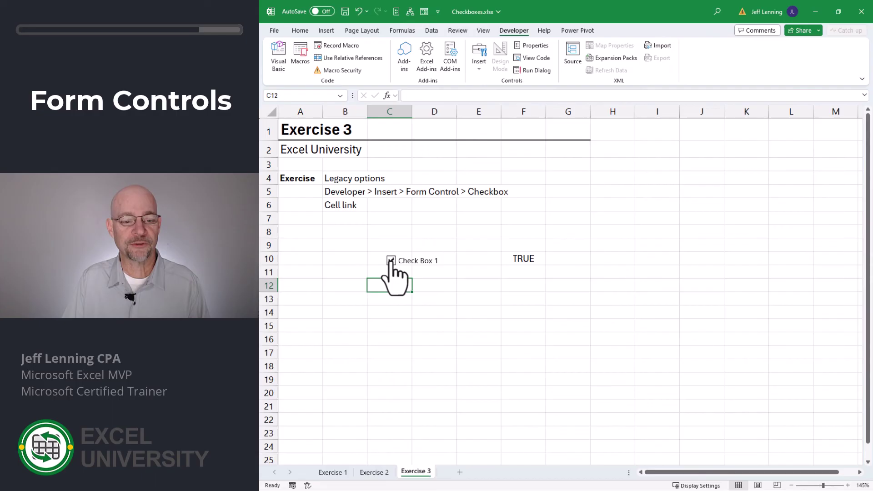
click(523, 258)
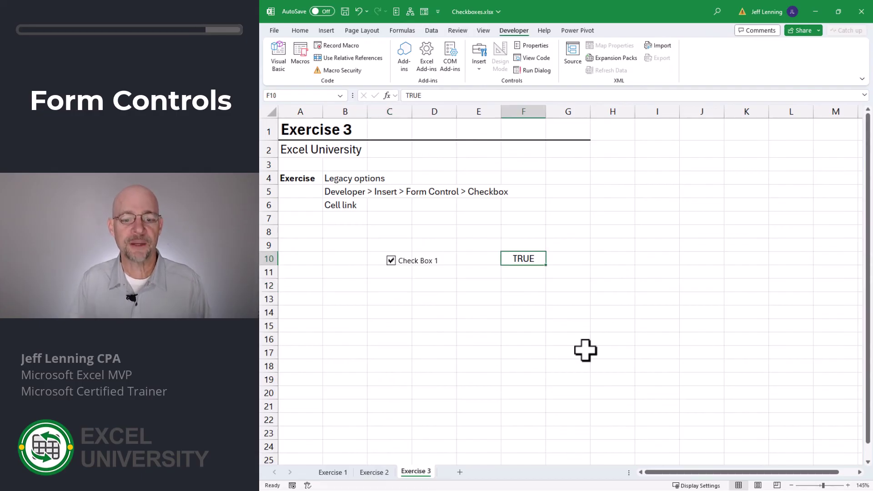